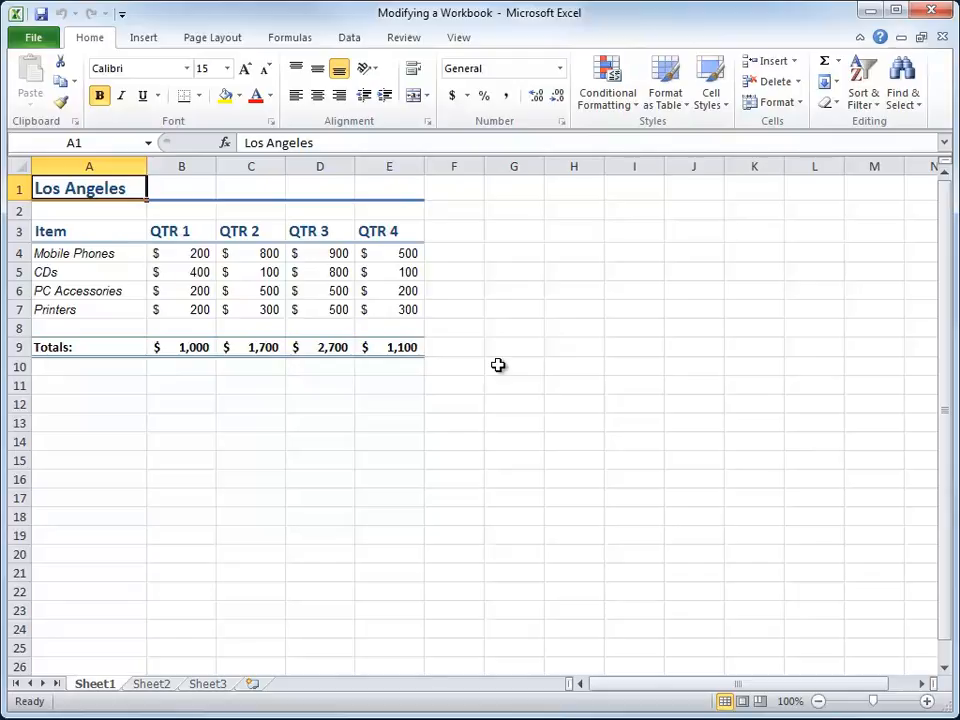
Step: Shorten the workbook window and move Sheet1 to the end of the sheet order, after Sheet3
drag(949, 704, 946, 528)
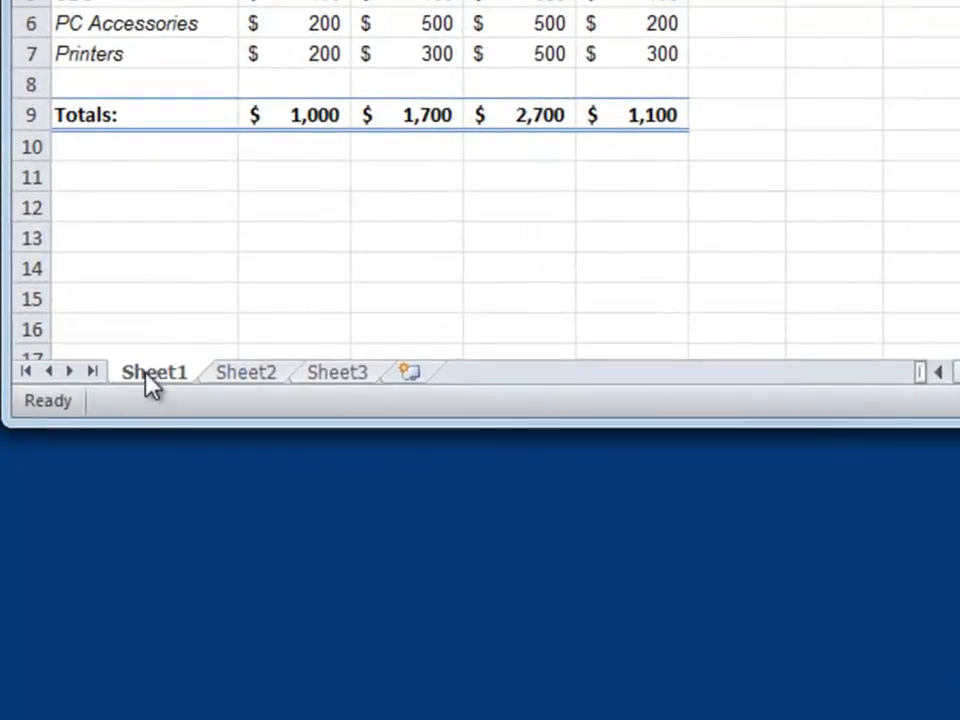
drag(150, 380, 316, 384)
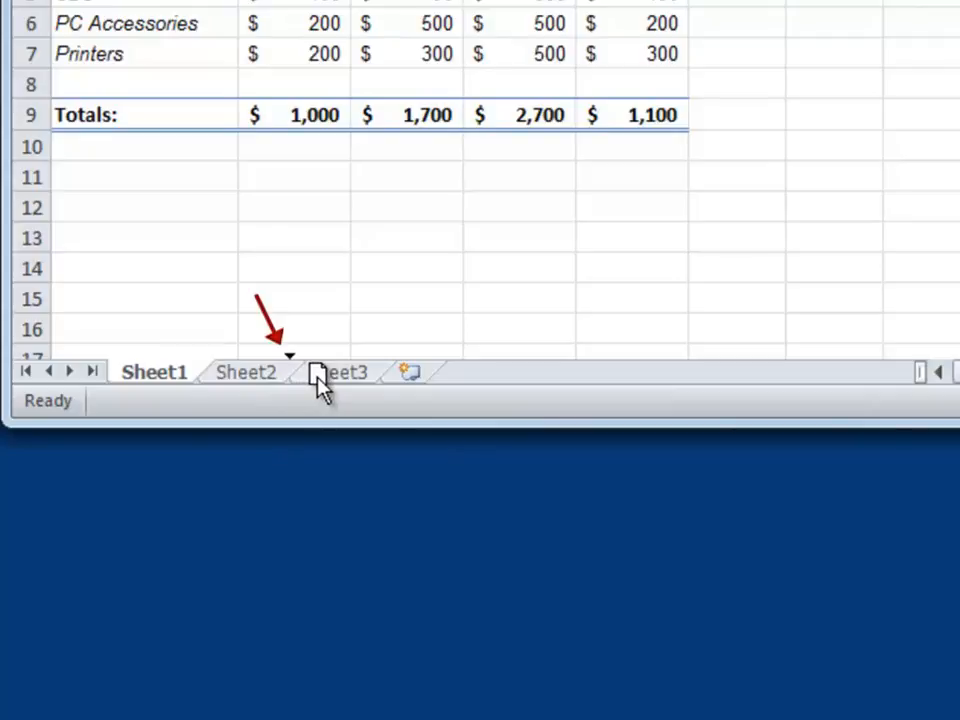
drag(318, 384, 400, 384)
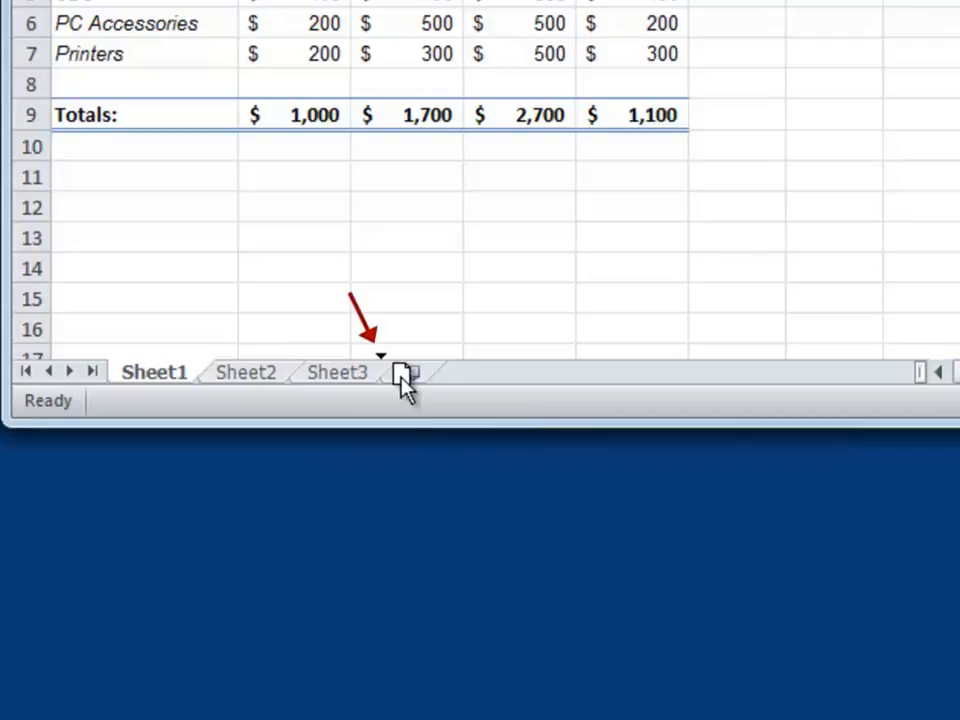
drag(403, 383, 405, 385)
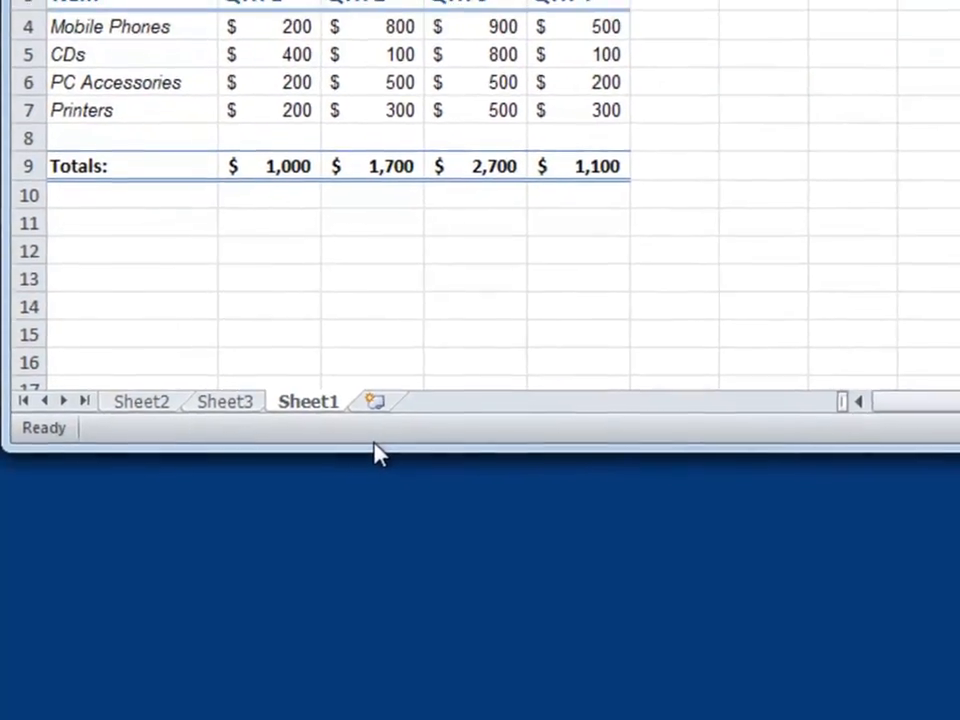
Step: Move Sheet1 before Sheet2 within Modifying a Workbook.xlsx using the Move or Copy command
right_click(311, 416)
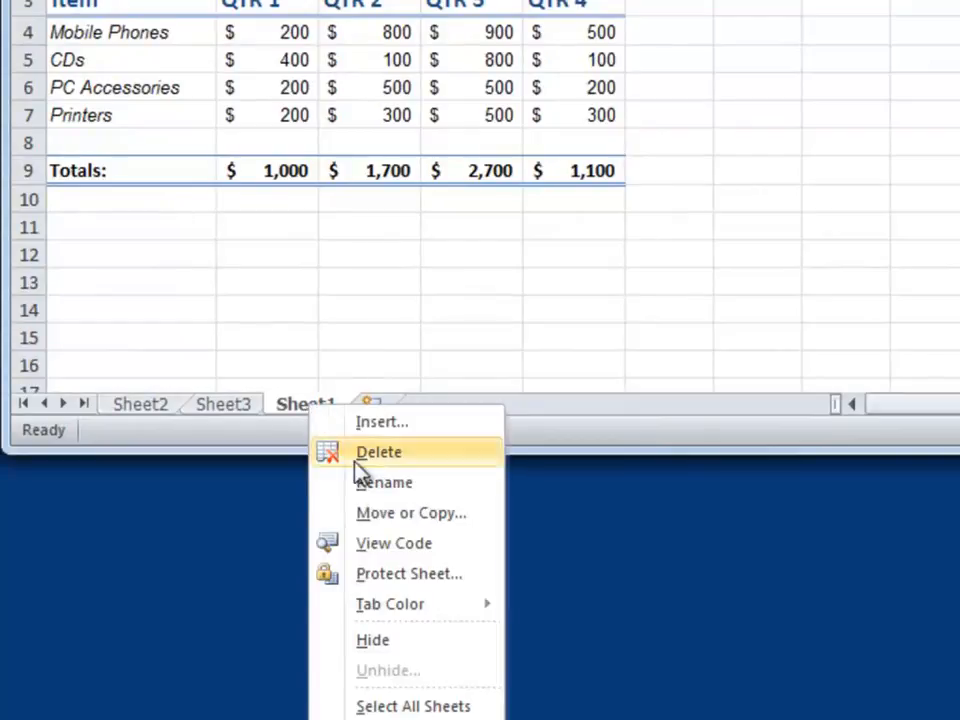
click(373, 513)
drag(393, 329, 730, 136)
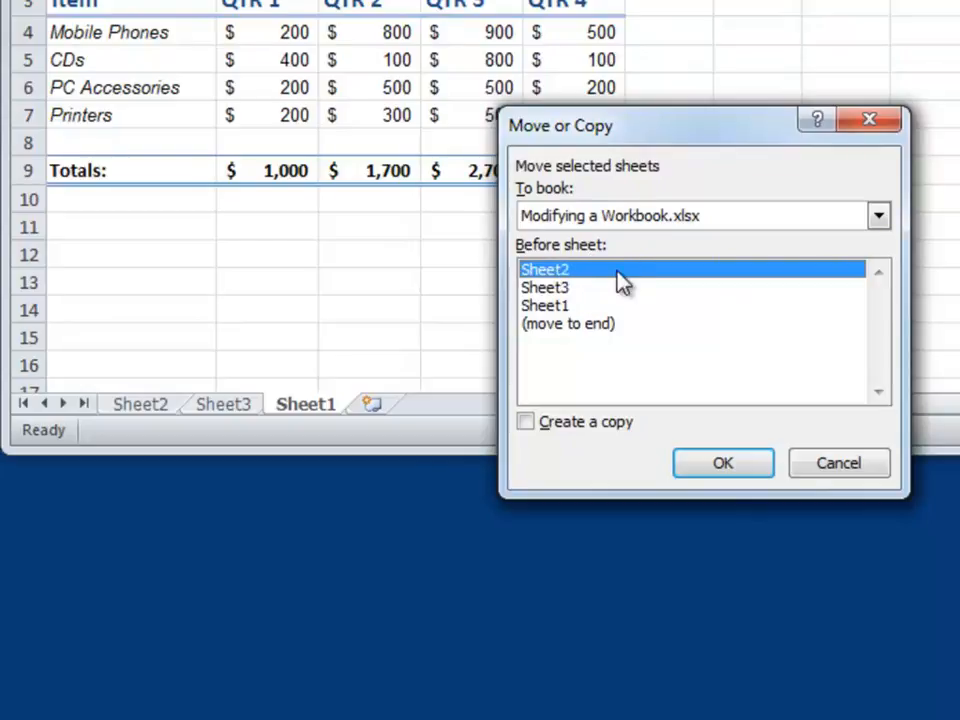
click(722, 468)
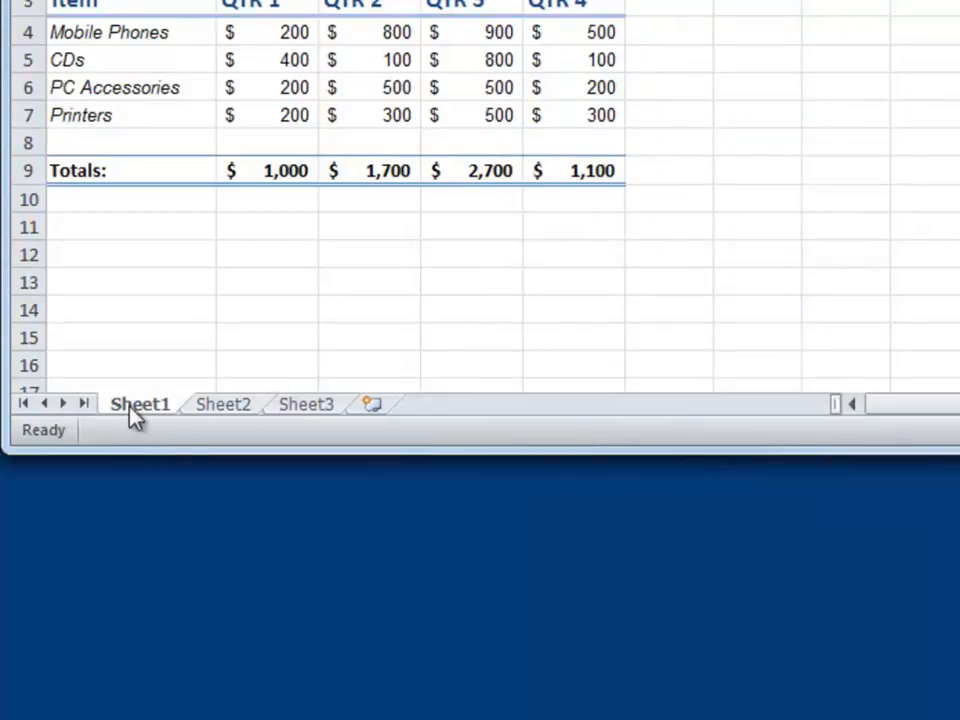
Step: Place Sheet1 after Sheet3, and create a copy of it before Sheet2 in the same workbook
drag(131, 413, 370, 408)
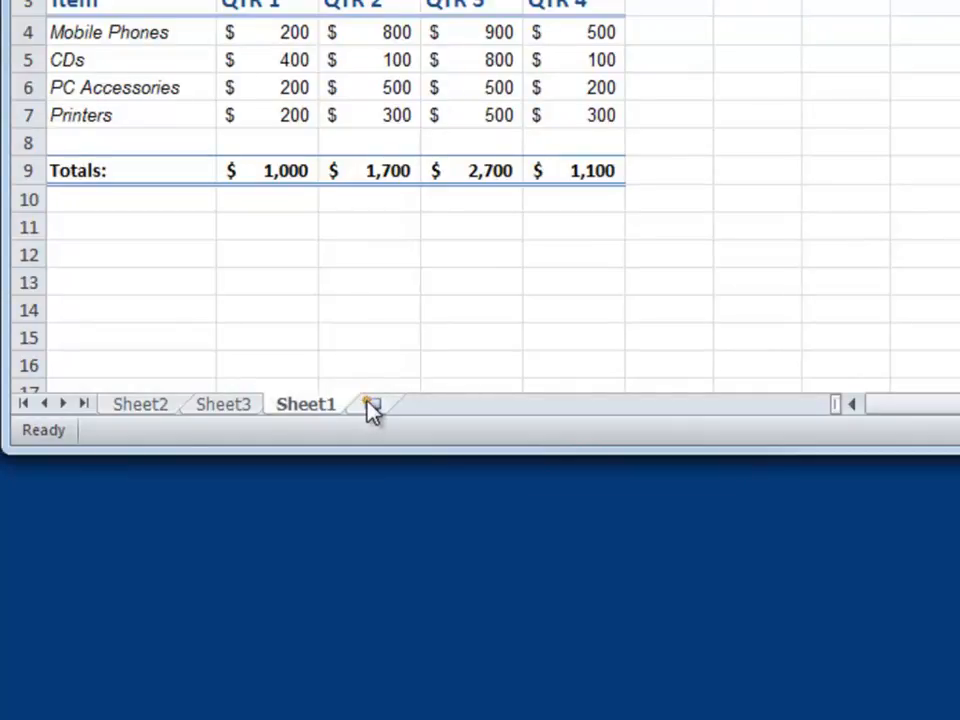
right_click(317, 412)
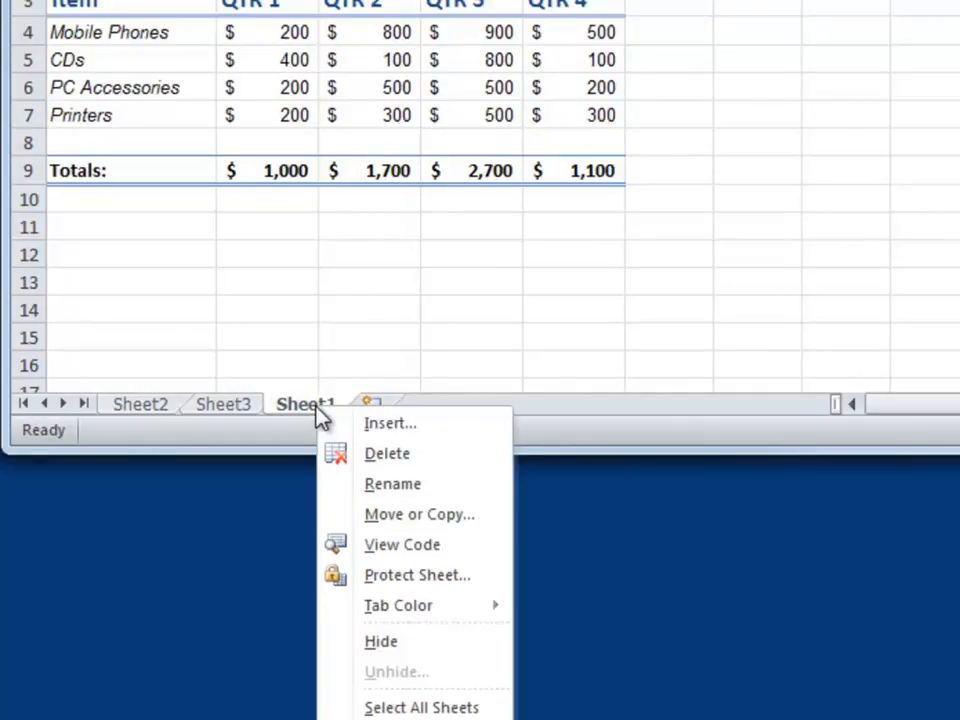
click(386, 515)
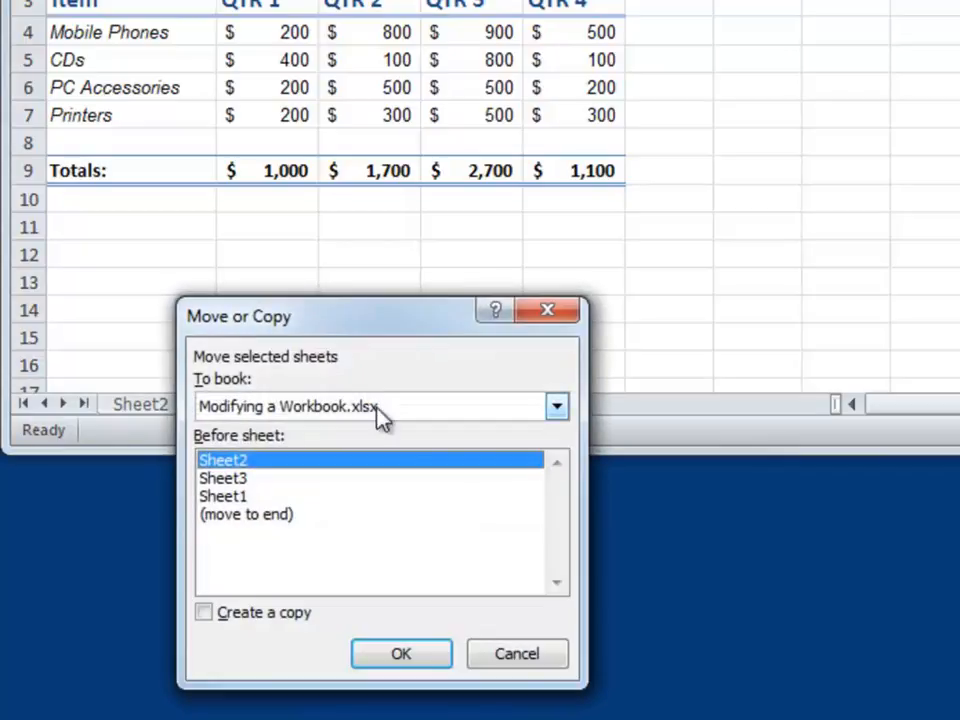
drag(390, 335, 661, 247)
click(480, 527)
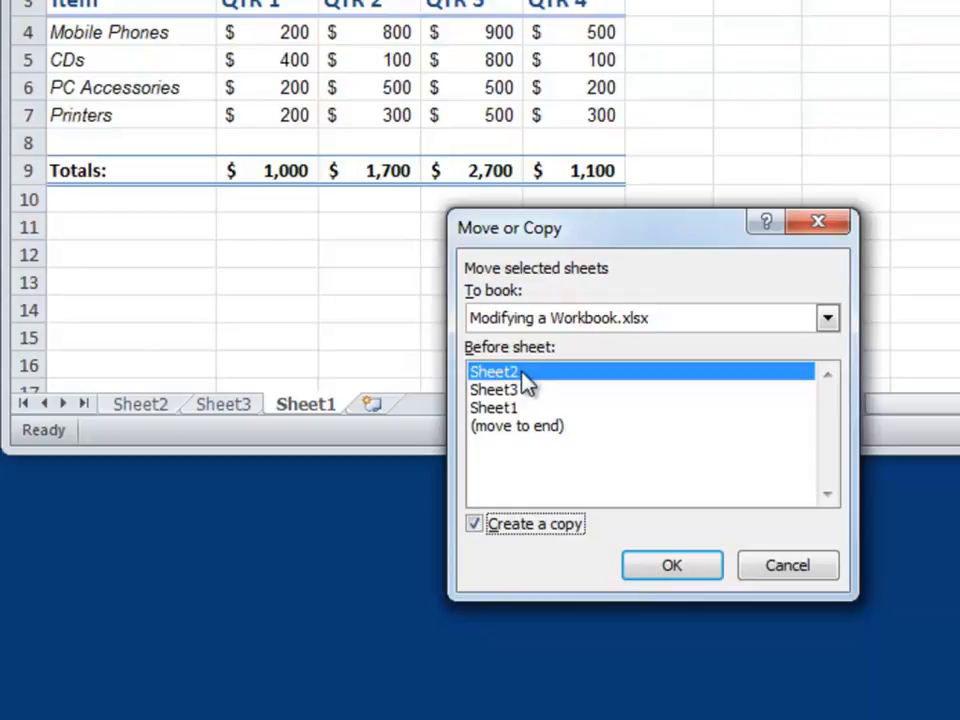
click(677, 568)
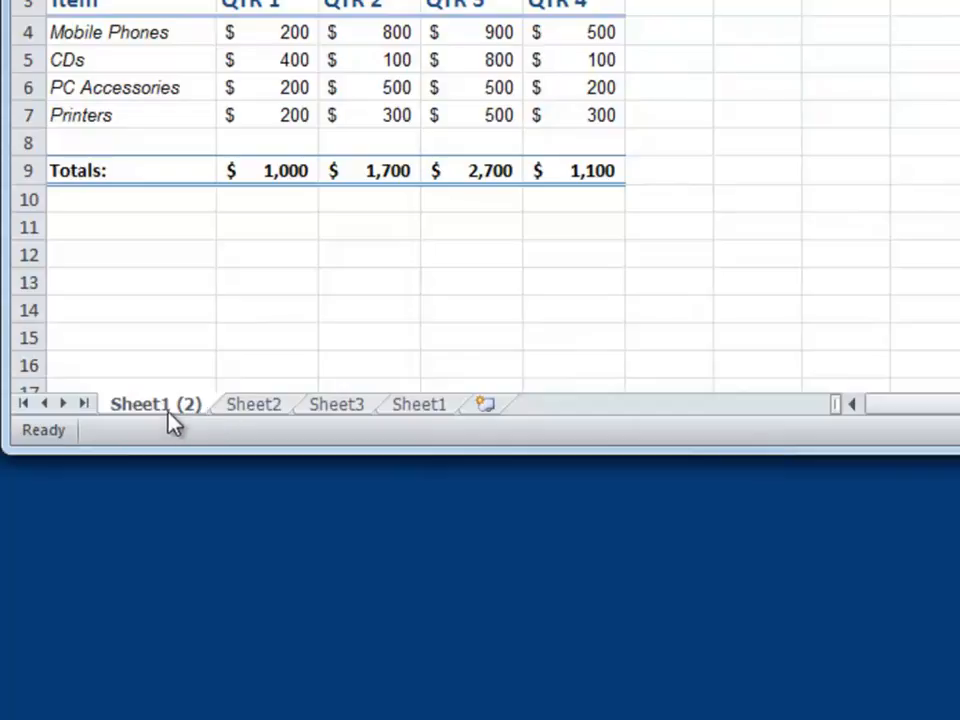
Step: Delete the copied sheet Sheet1 (2) permanently and move the original Sheet1 back in front of Sheet2
click(438, 408)
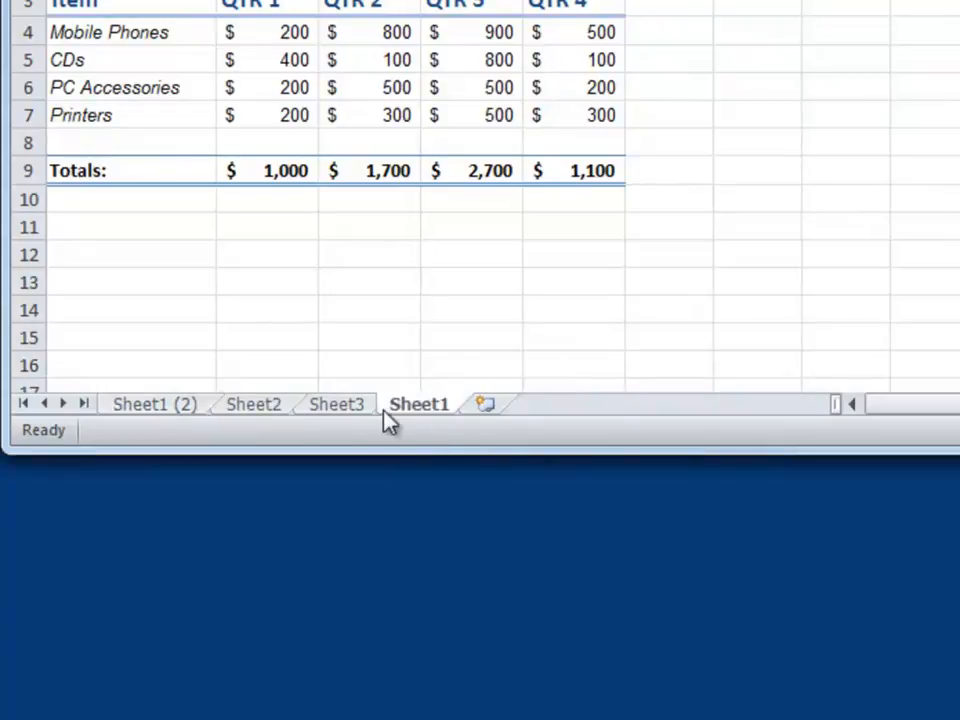
right_click(156, 418)
click(212, 462)
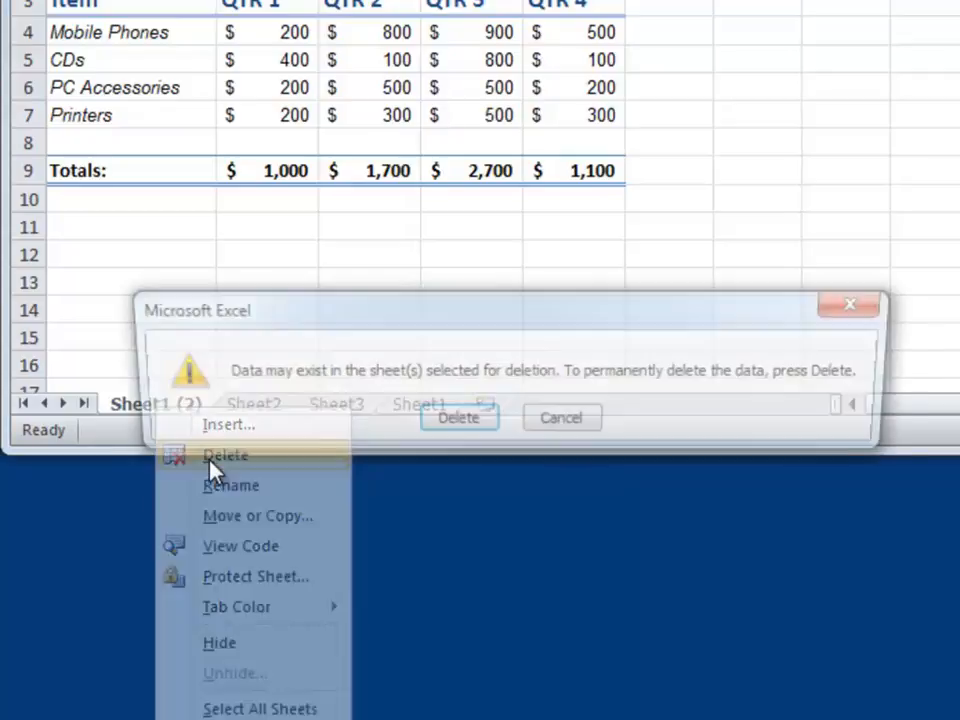
click(452, 436)
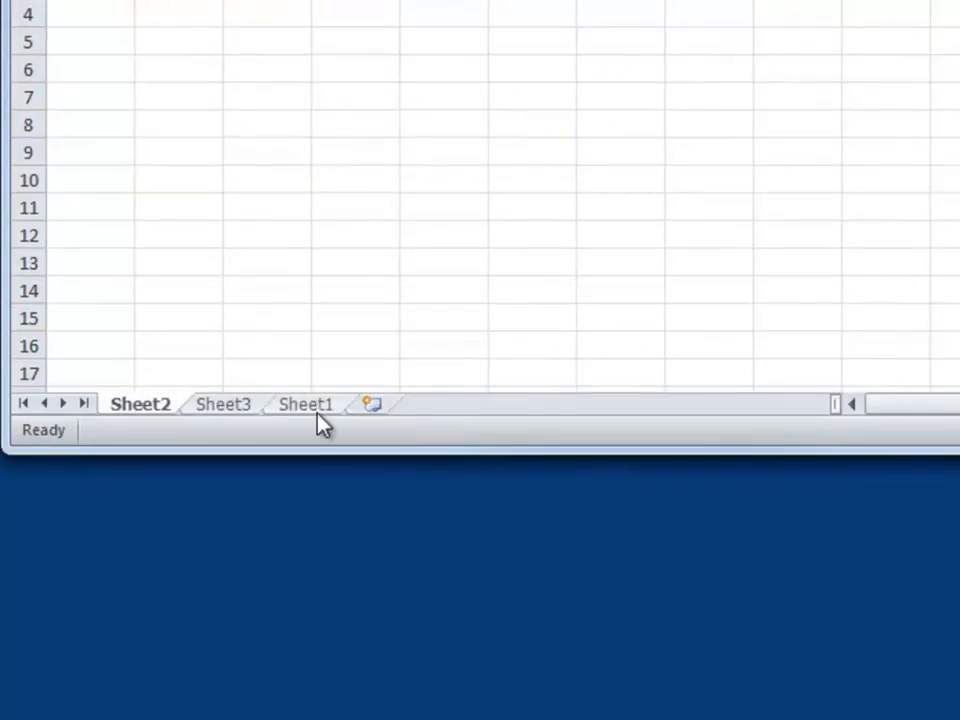
drag(316, 405, 125, 410)
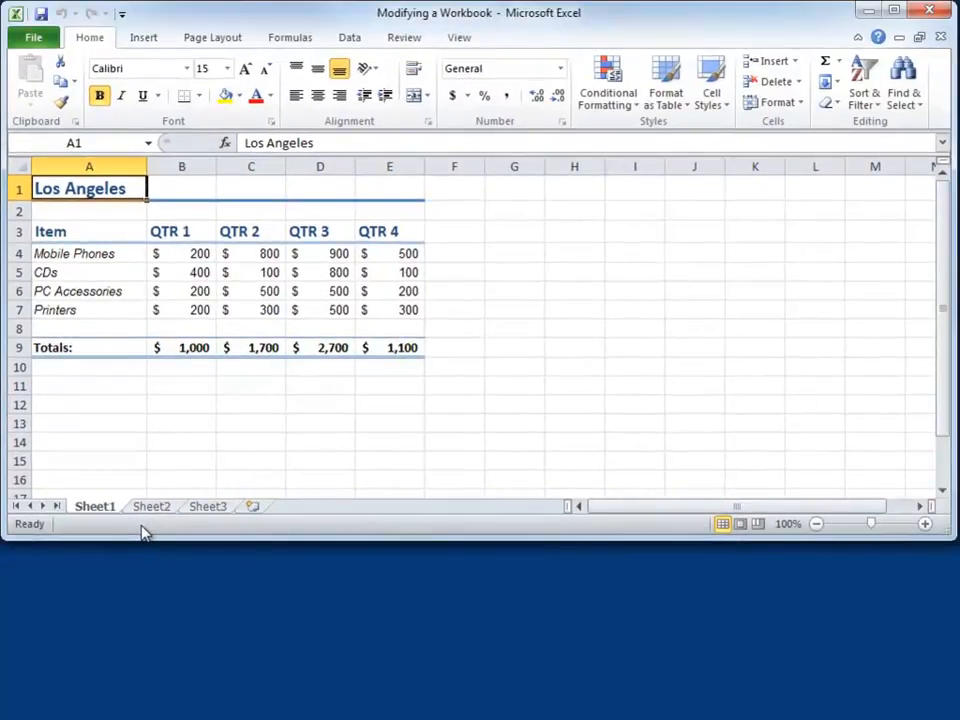
Step: Open Target Workbook from the Lesson 6 folder inside Project Files and select its cell A1
click(31, 44)
click(48, 126)
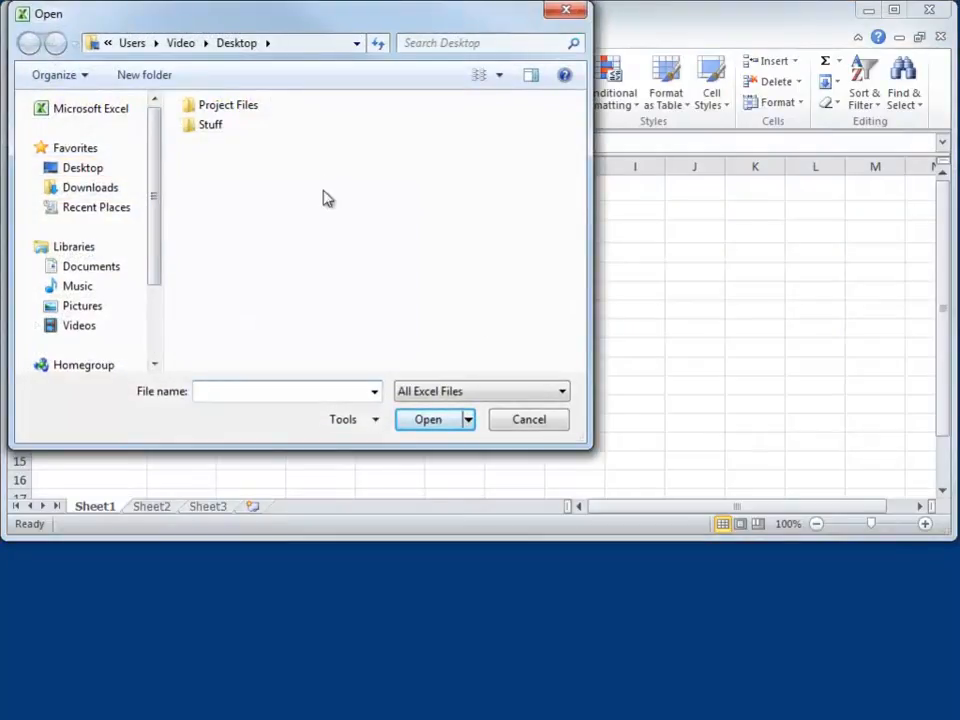
double_click(243, 115)
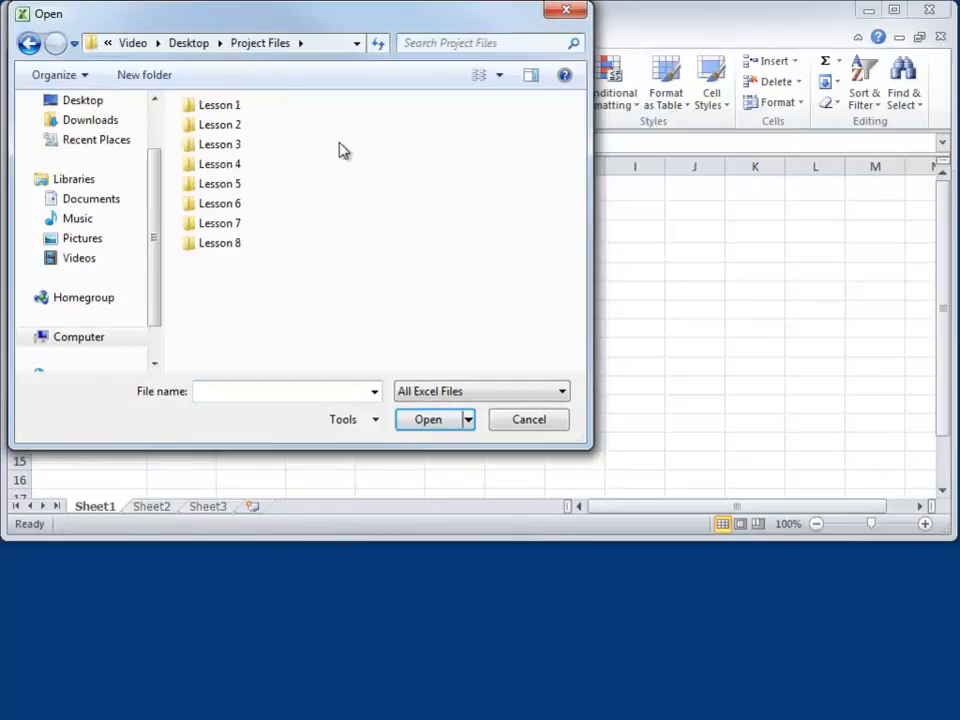
double_click(224, 206)
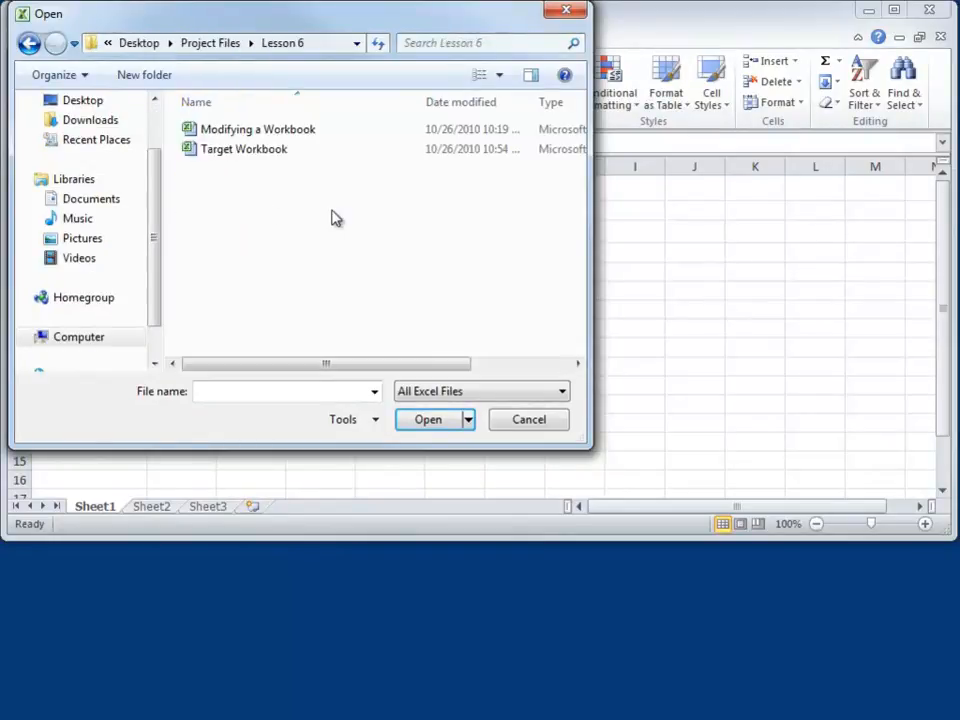
double_click(209, 151)
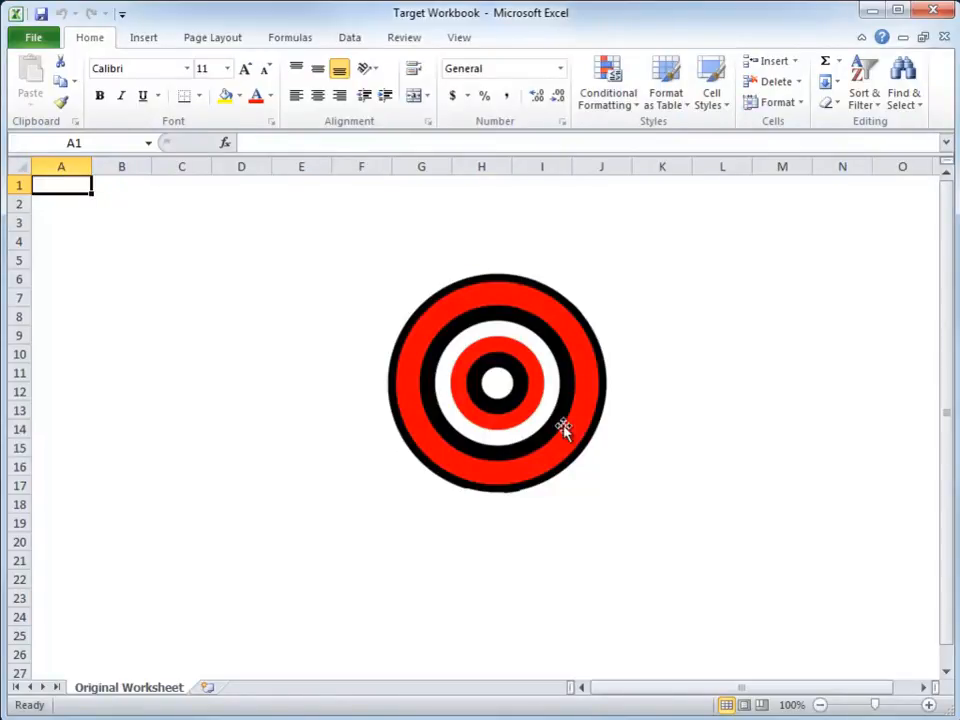
click(499, 302)
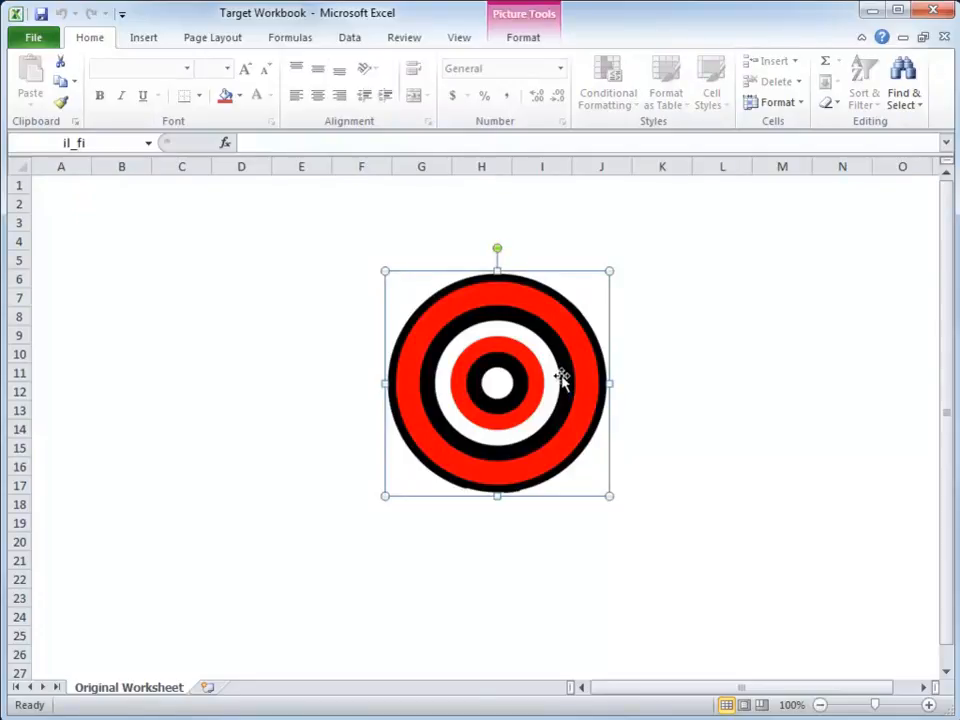
click(59, 189)
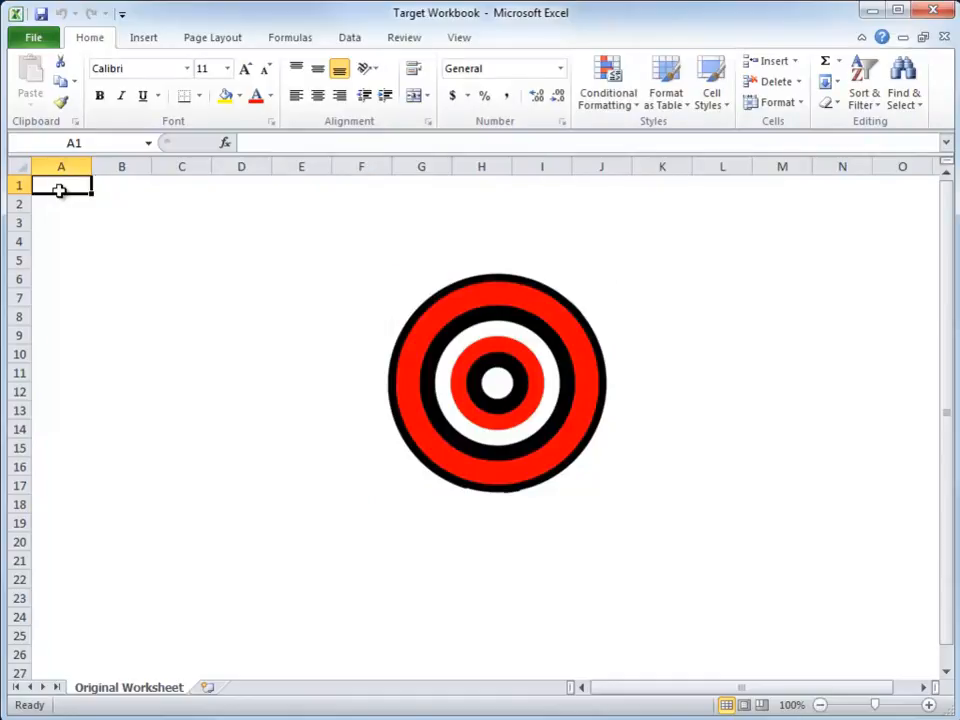
Step: Switch from Target Workbook to the open Modifying a Workbook window
click(456, 44)
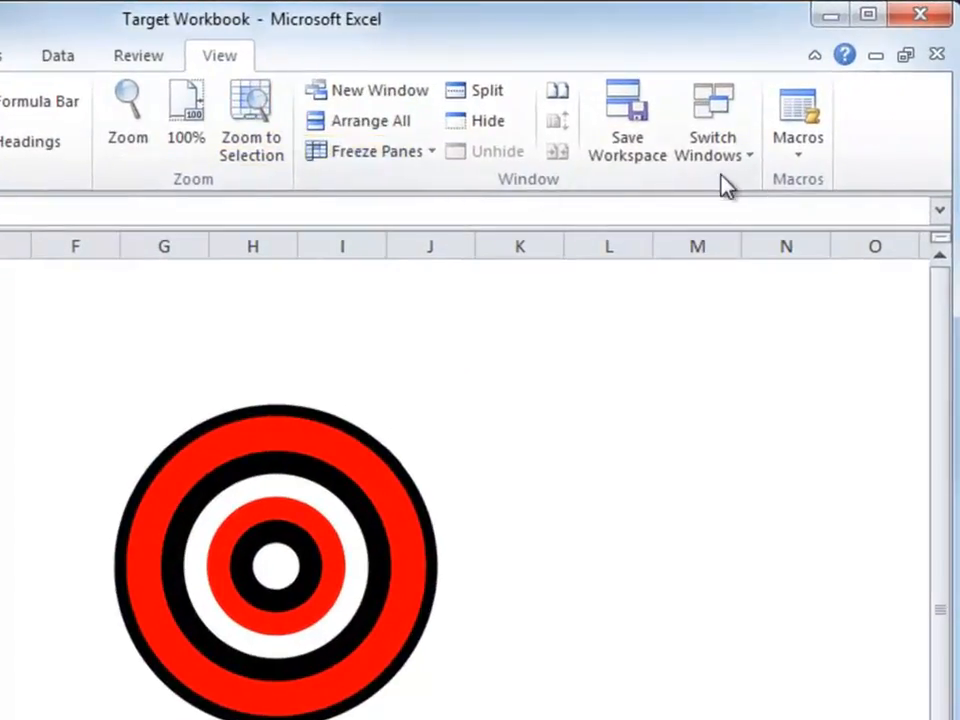
click(730, 162)
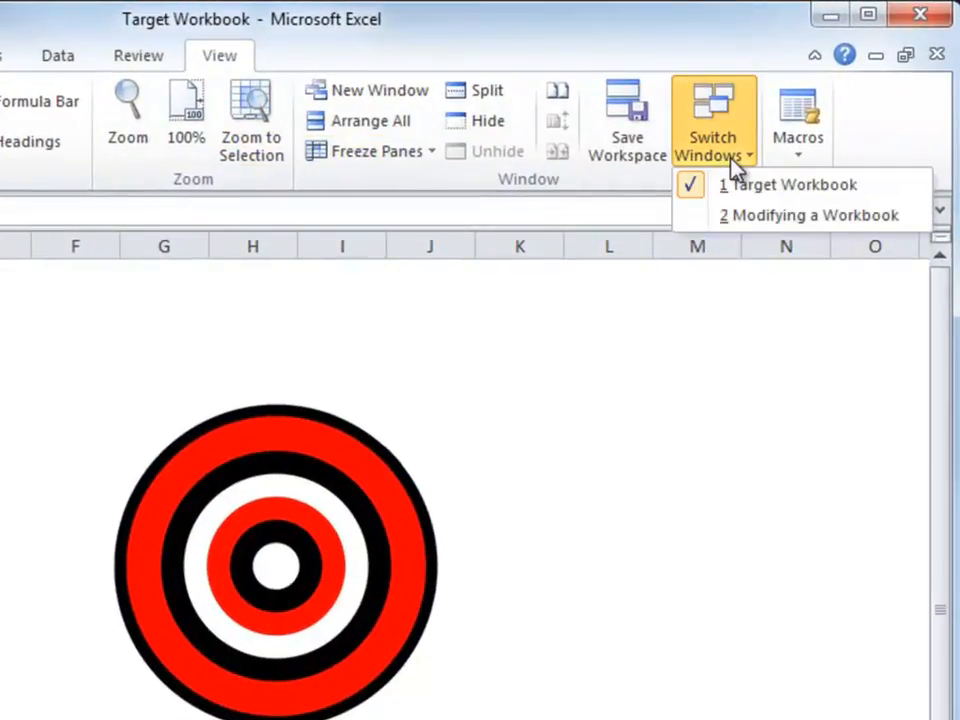
click(745, 230)
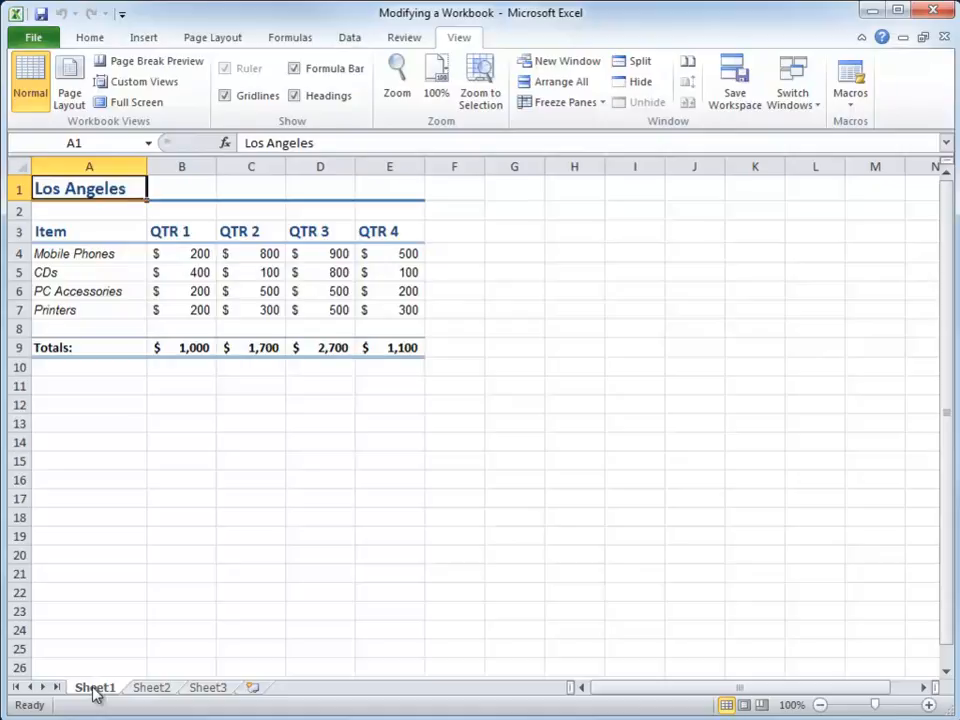
Step: Copy Sheet1 from Modifying a Workbook into Target Workbook.xlsx, placing the copy at the end
drag(289, 714, 300, 497)
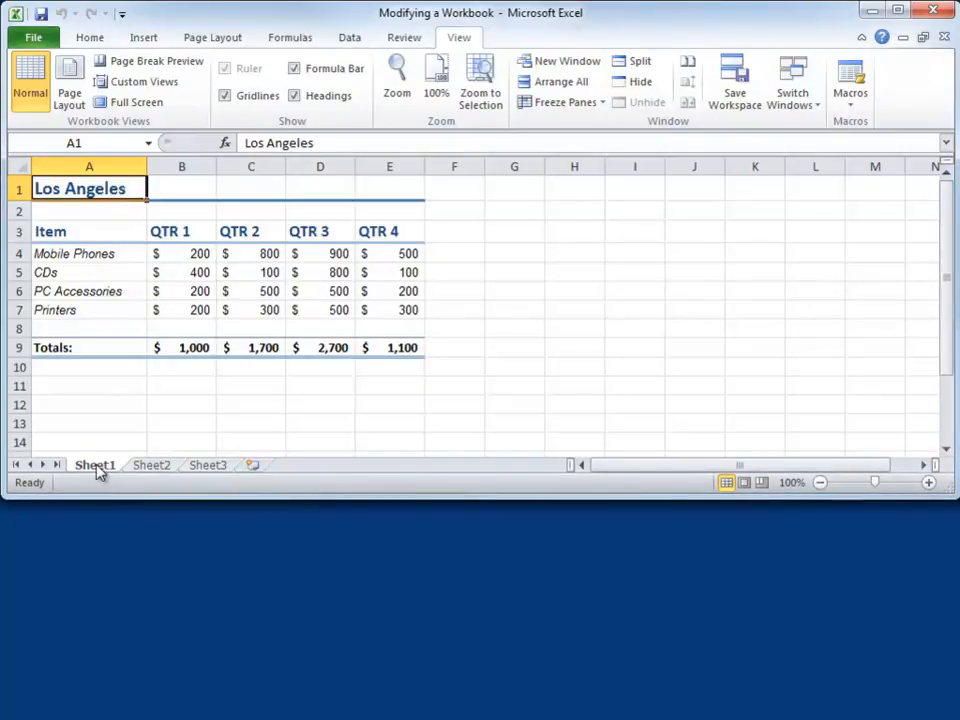
right_click(97, 467)
click(165, 539)
drag(186, 403, 525, 352)
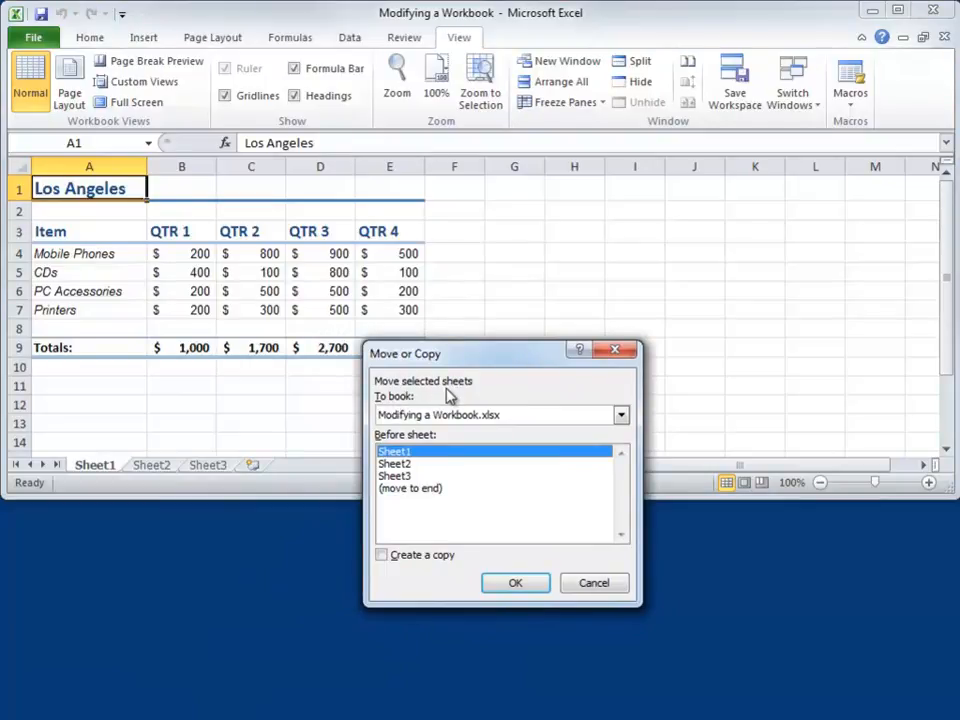
click(621, 416)
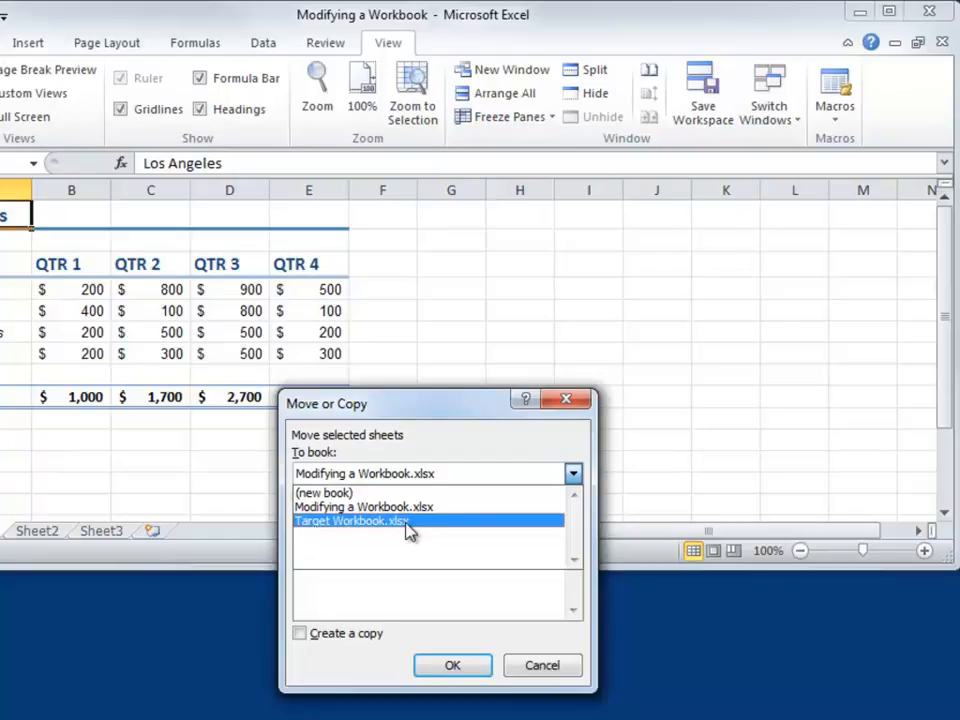
click(402, 522)
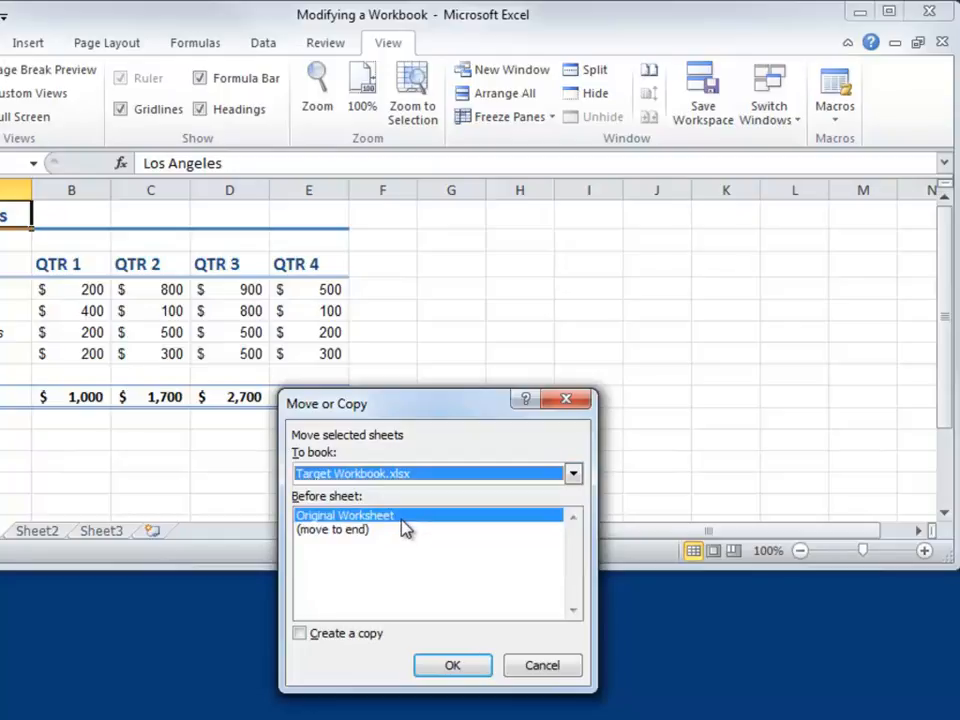
click(302, 636)
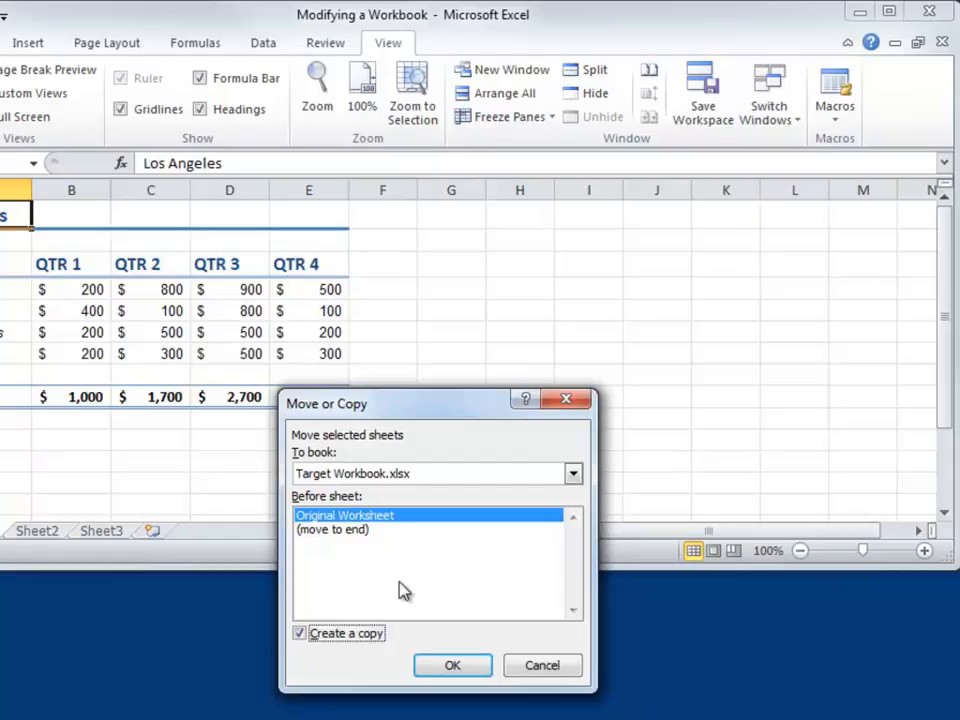
click(336, 531)
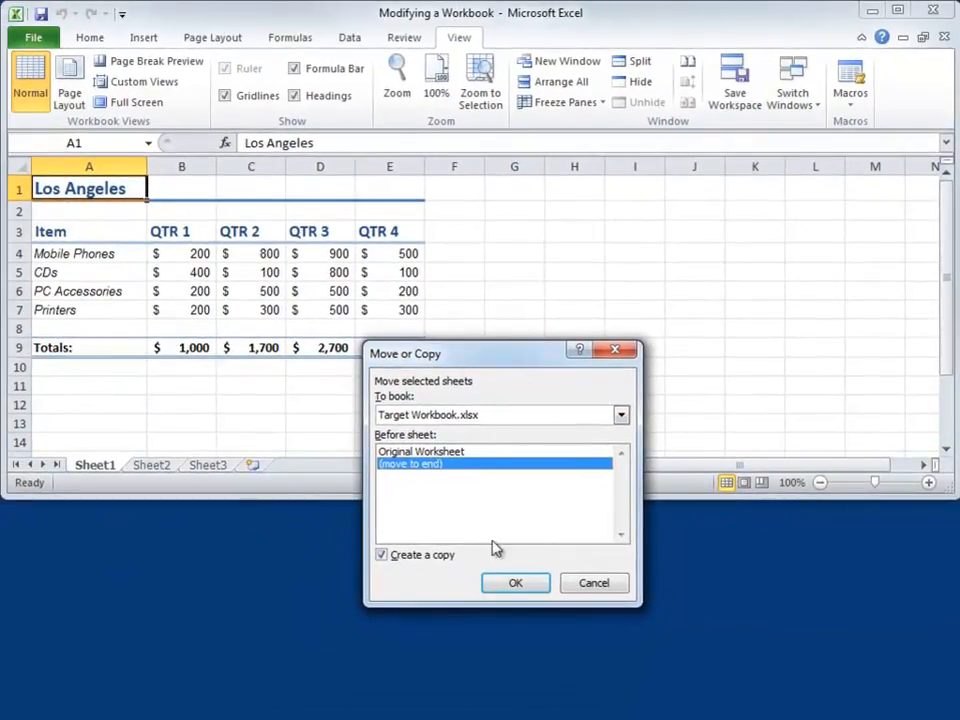
click(510, 584)
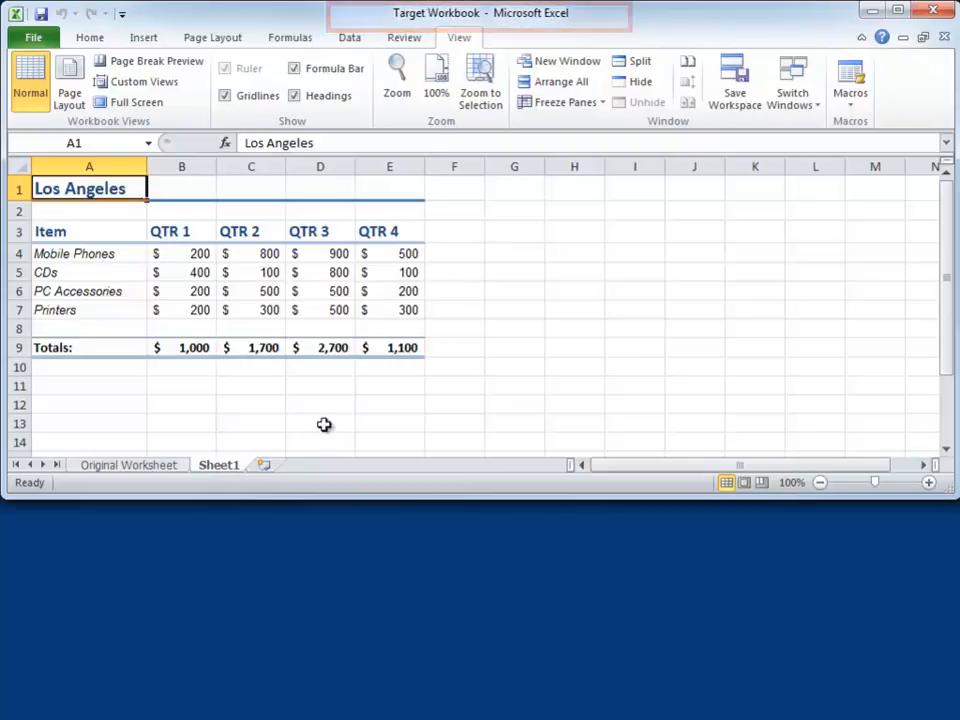
Step: View Original Worksheet and the copied Sheet1 in Target Workbook, and close that workbook without saving the changes
click(115, 466)
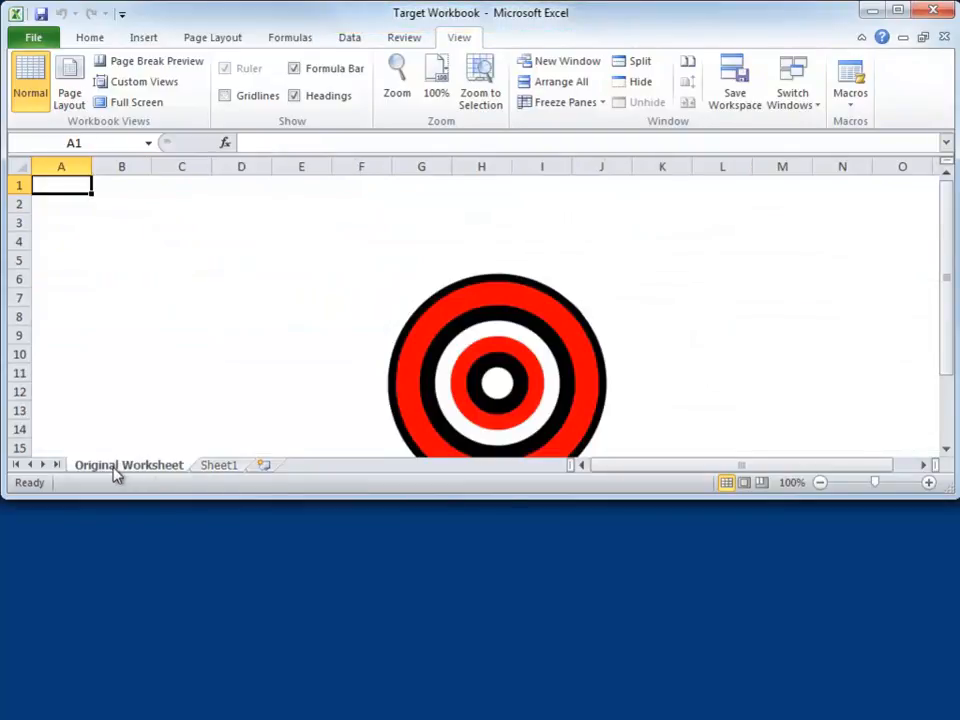
click(215, 468)
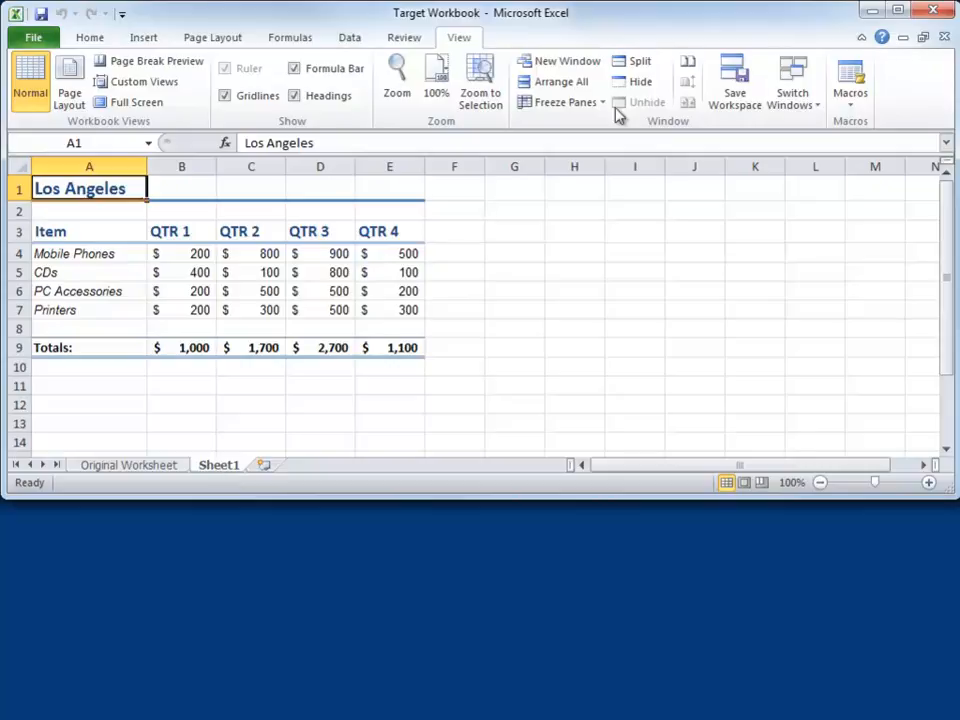
click(942, 37)
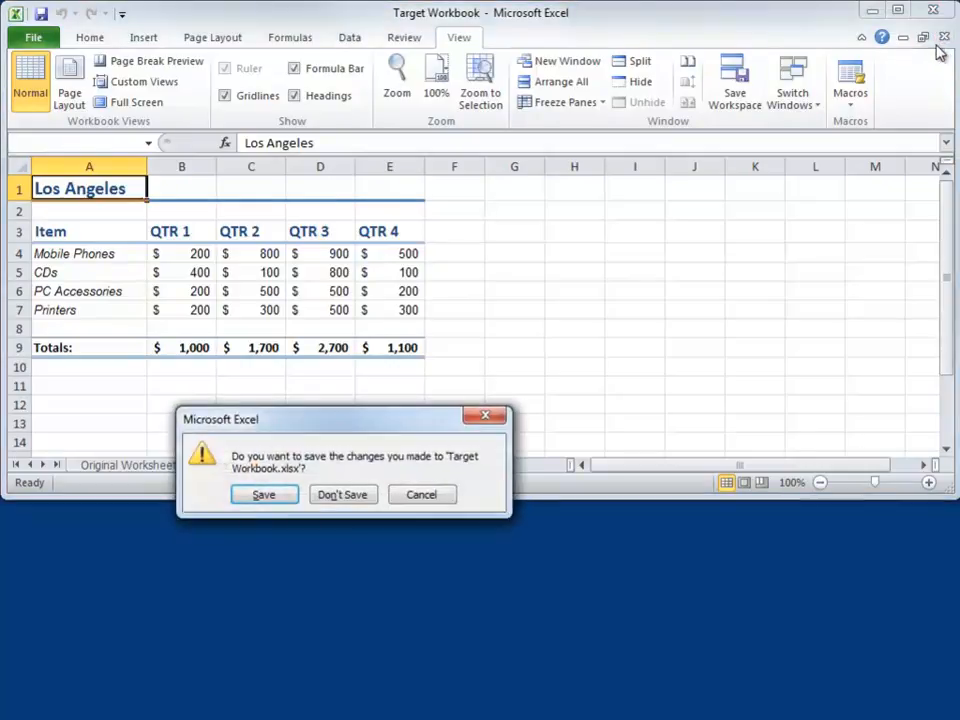
click(336, 505)
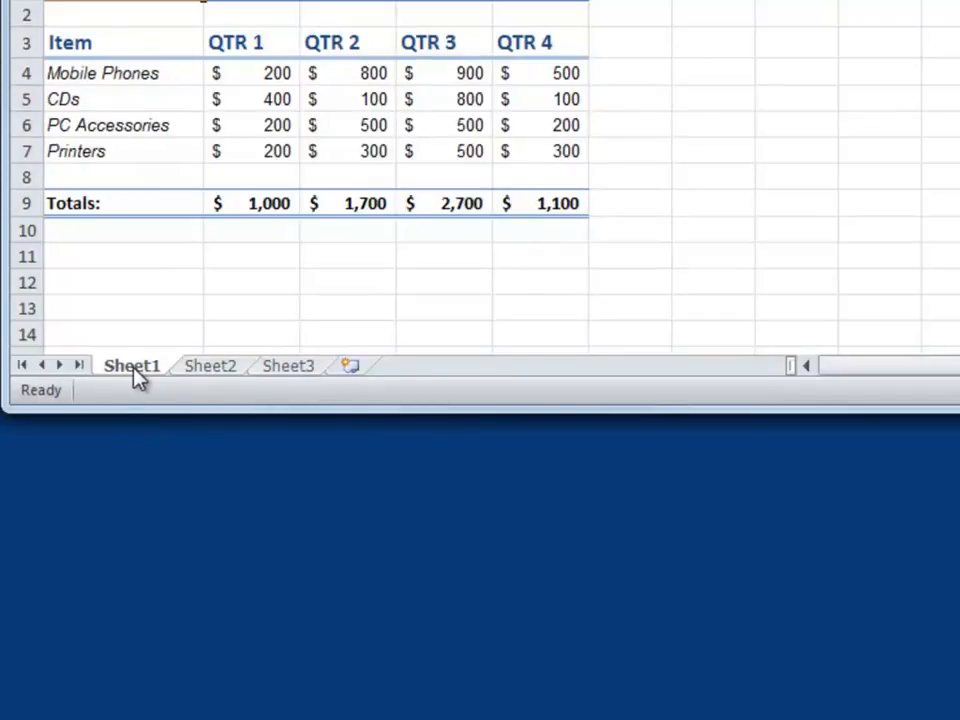
Step: Copy Sheet1 of Modifying a Workbook into a new book, with the option to create a copy enabled
right_click(140, 372)
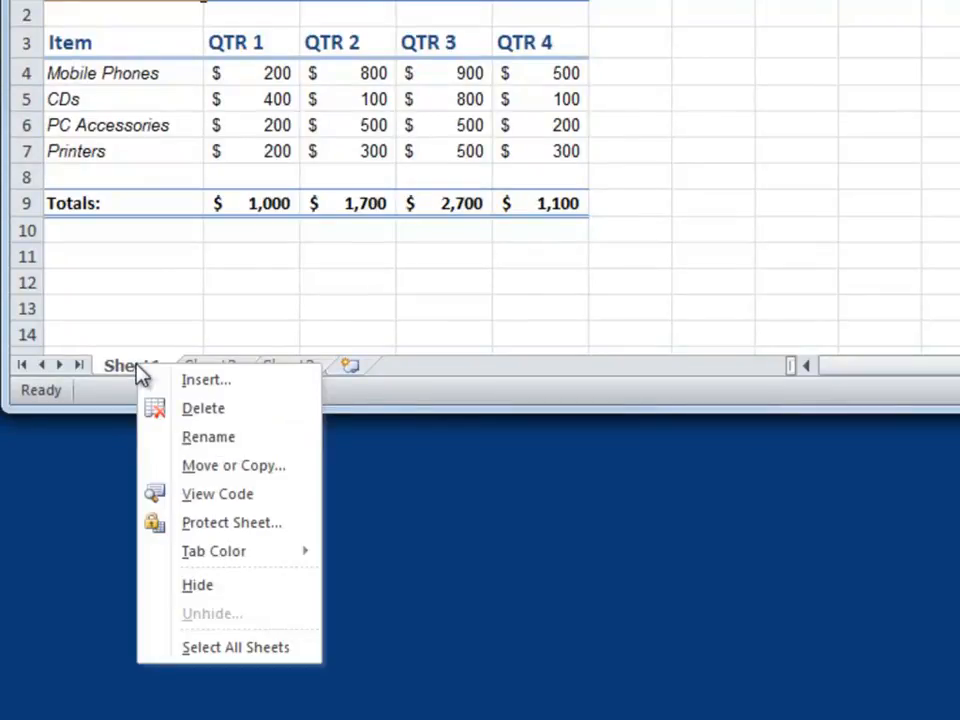
click(218, 465)
drag(218, 295, 754, 129)
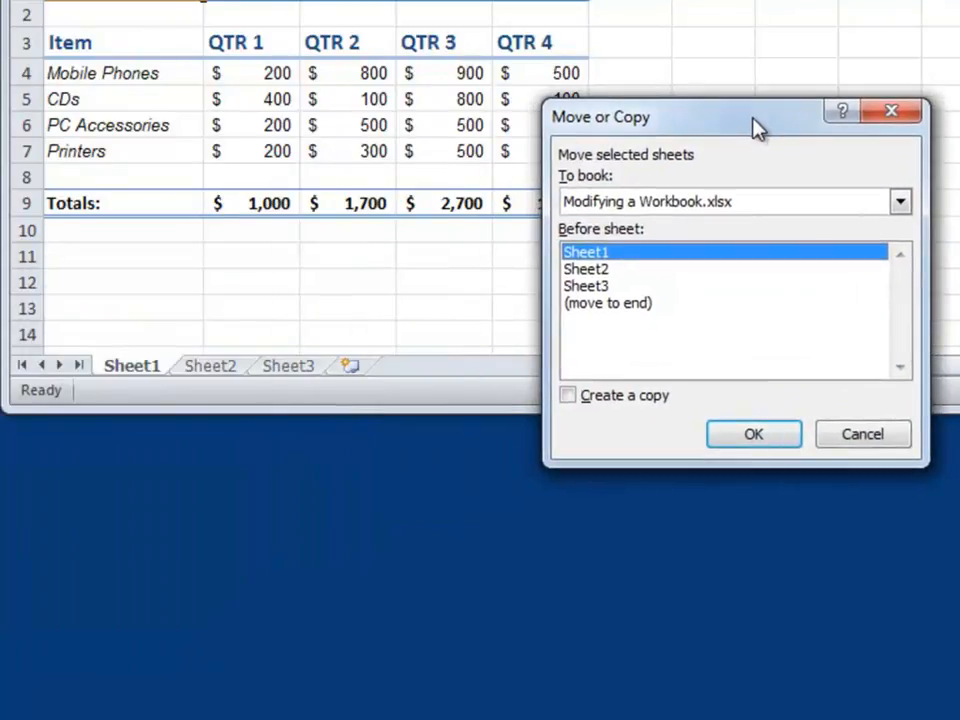
click(568, 396)
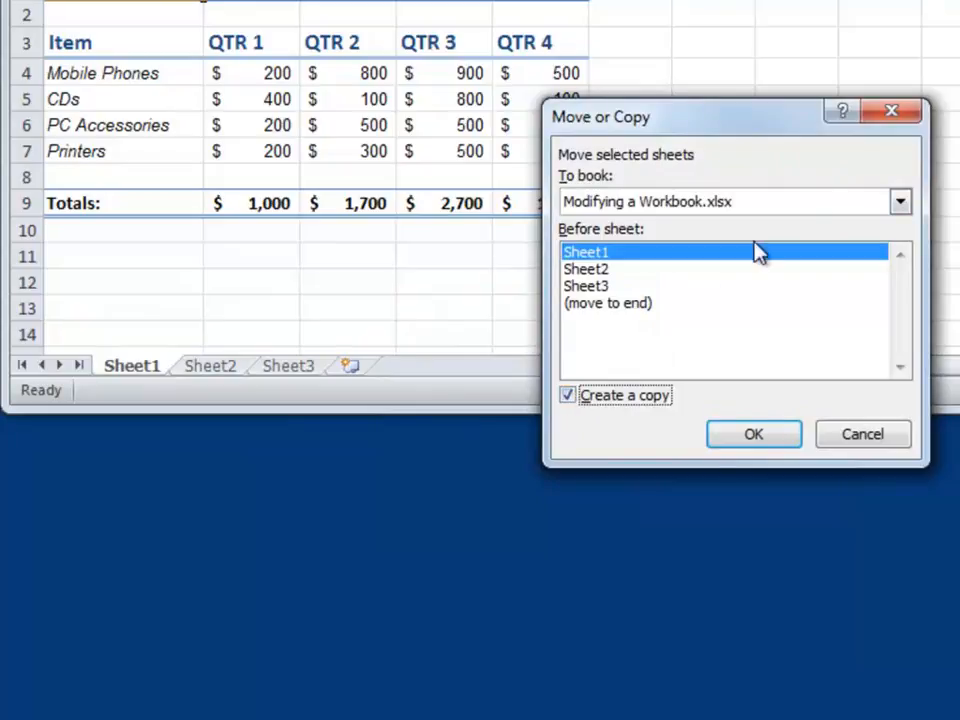
click(901, 203)
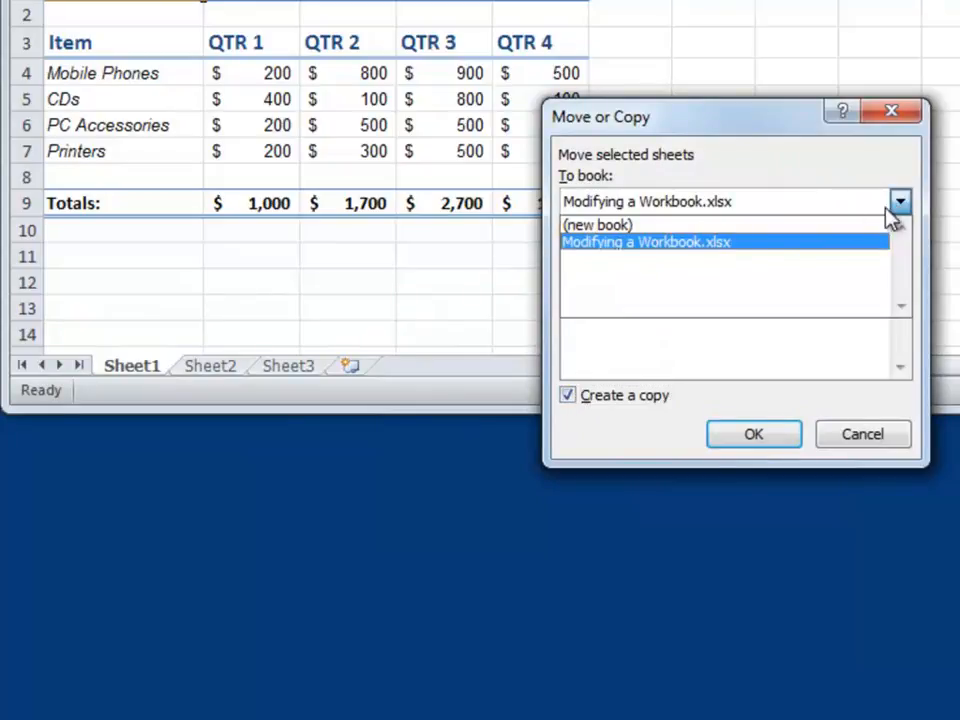
click(677, 224)
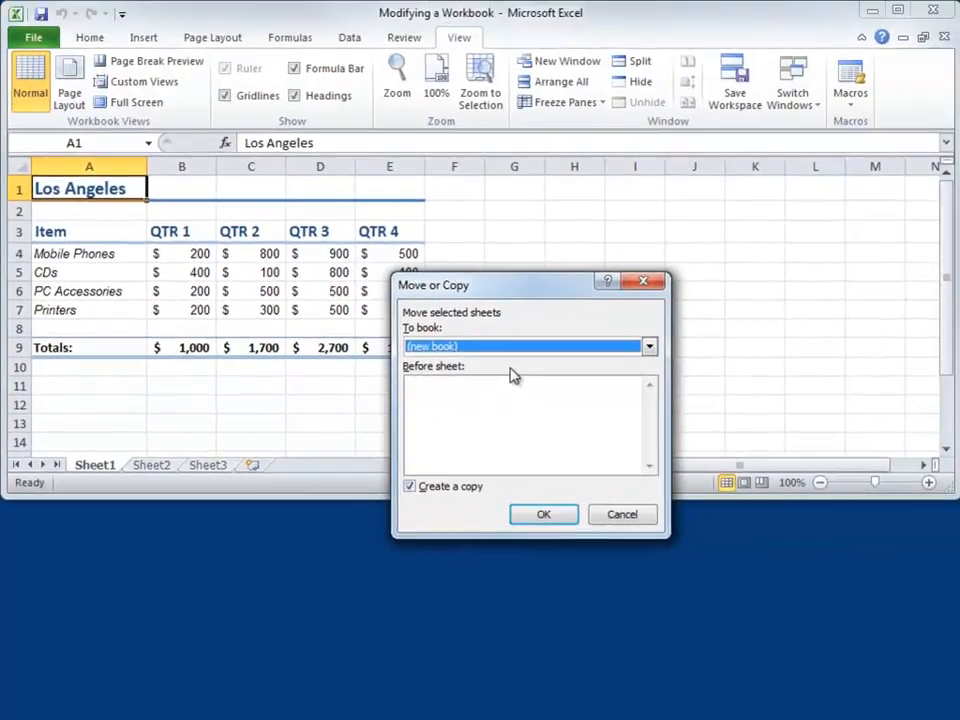
click(543, 514)
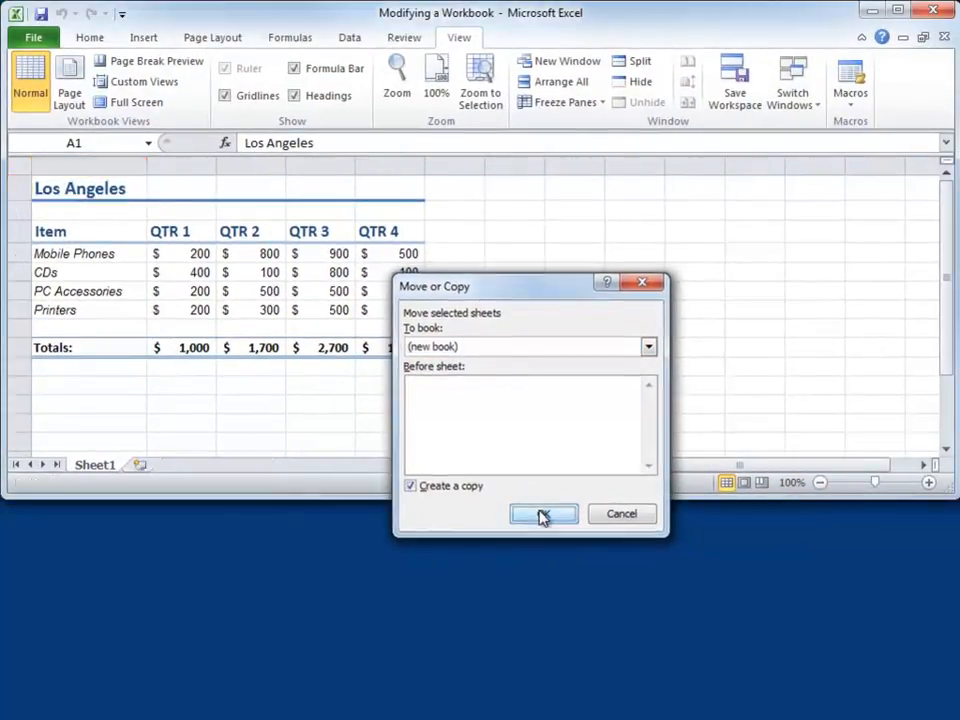